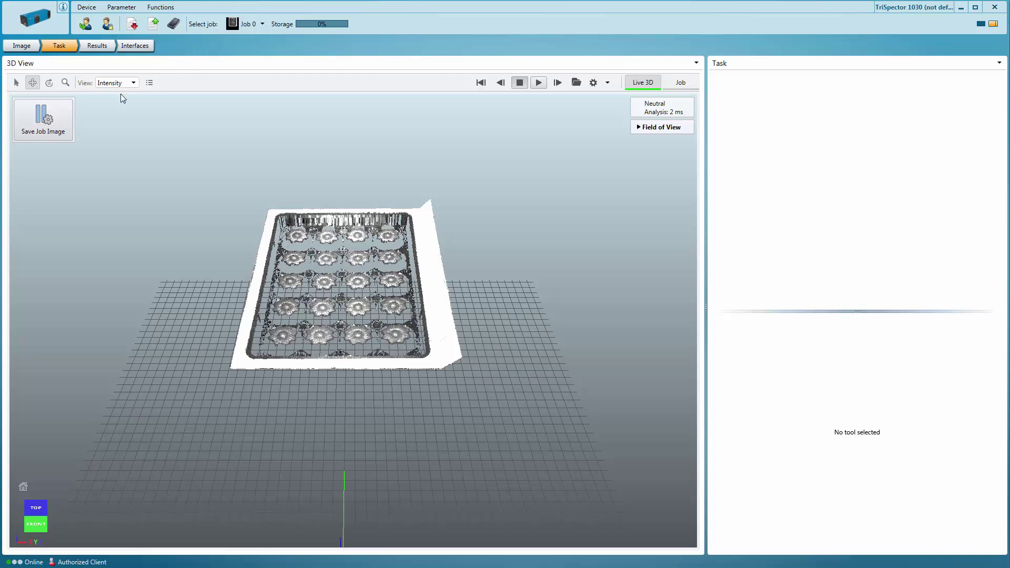
Step: Save the current scan as the job image and add Area 0 covering the whole tray
left_click(55, 122)
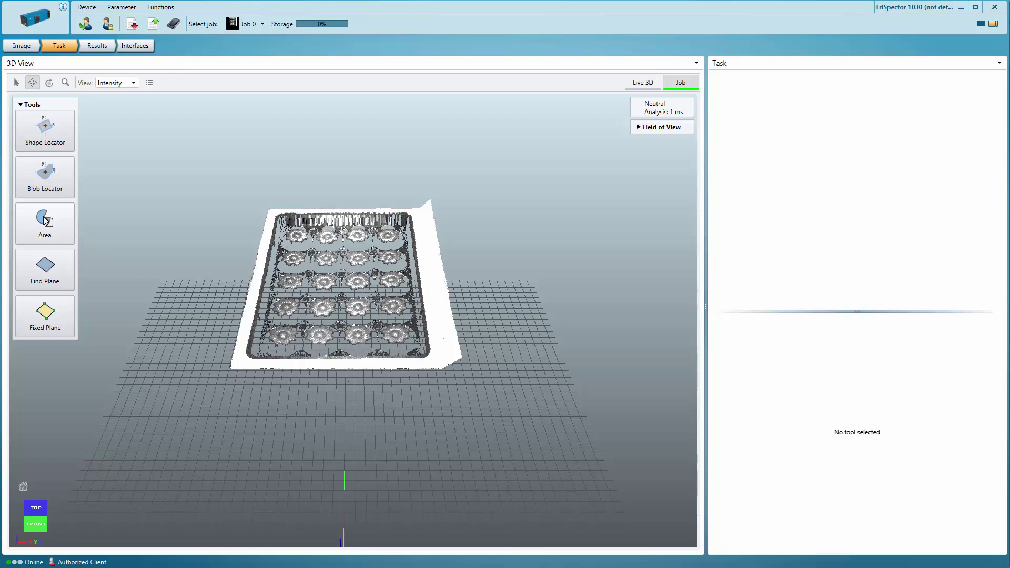
left_click(45, 221)
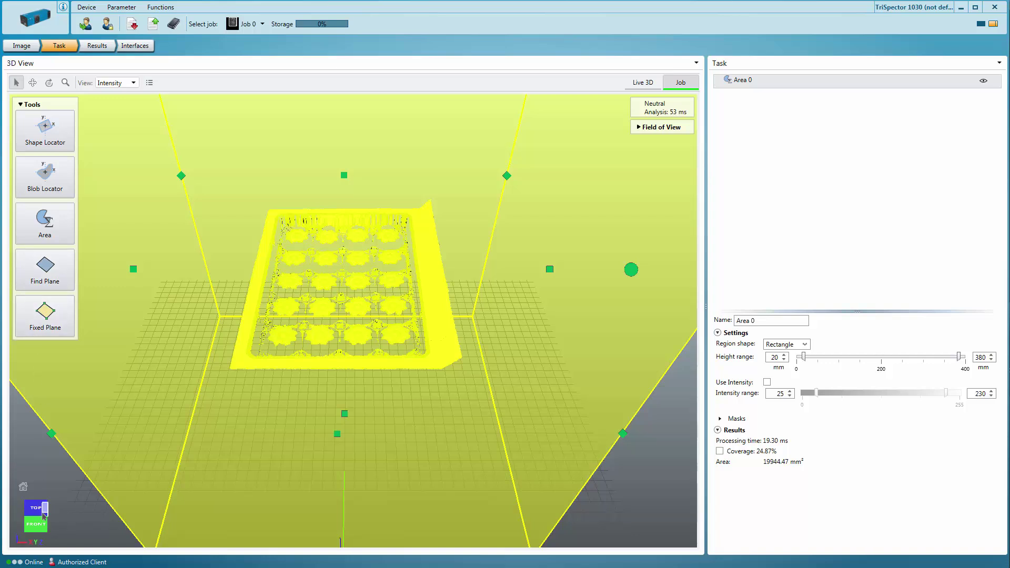
Step: From the front view, set Area 0's height range to 179–207 mm
left_click(38, 523)
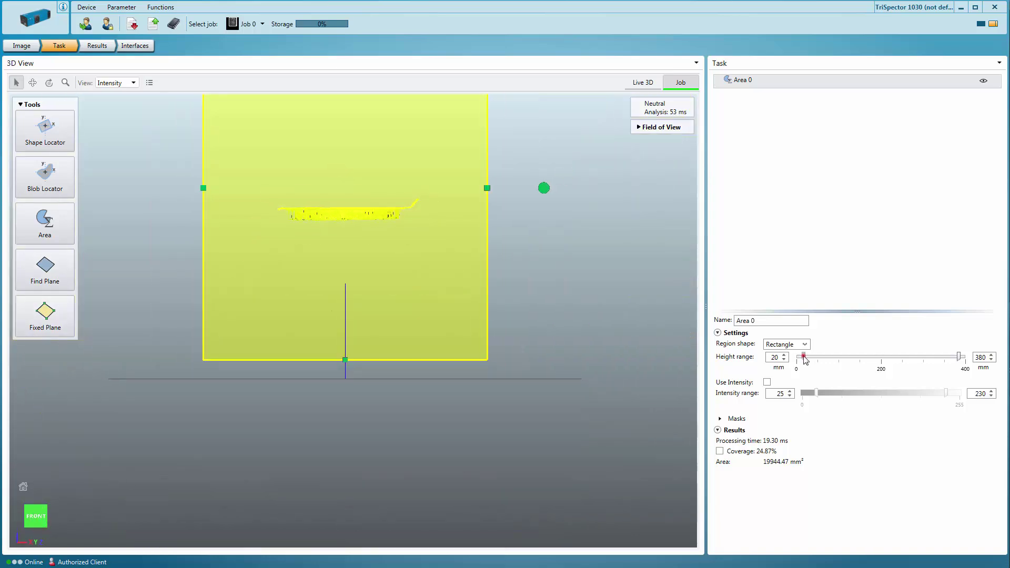
left_click_drag(804, 357, 873, 357)
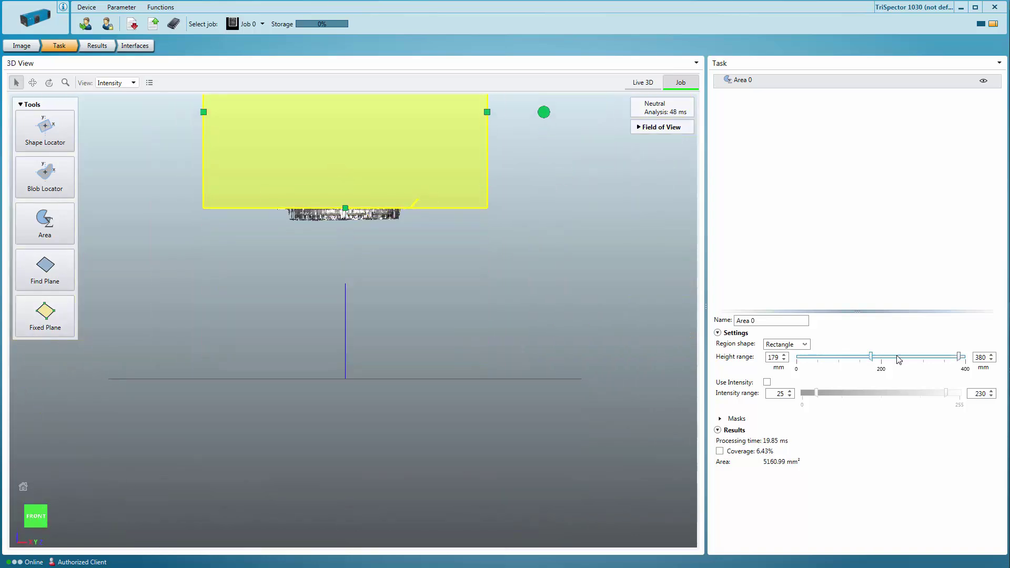
left_click_drag(959, 358, 888, 360)
Step: Pull all four sides of Area 0's region in to the tray, briefly toggling intensity filtering
left_click(36, 506)
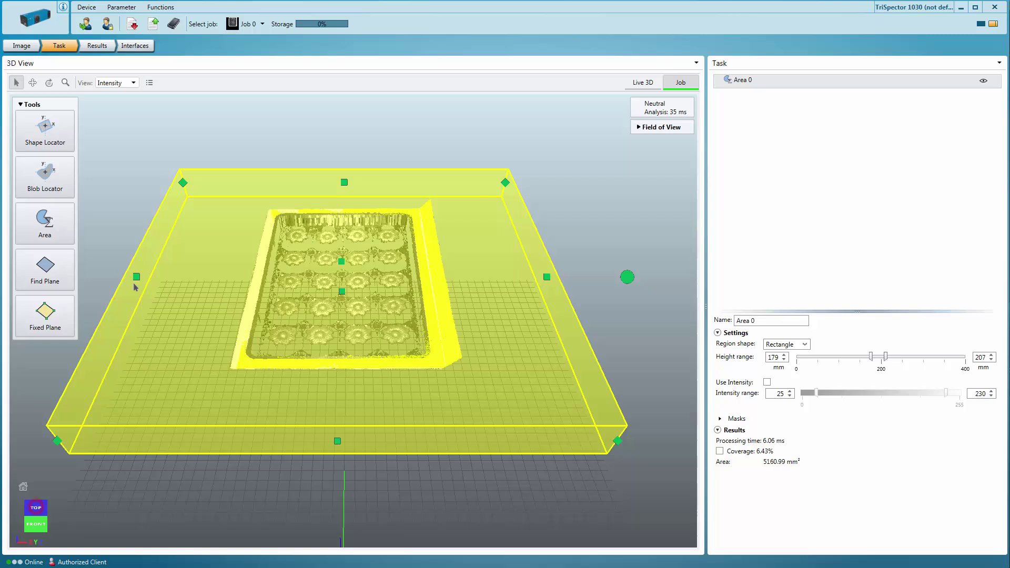
left_click_drag(238, 278, 258, 278)
left_click_drag(406, 441, 407, 354)
left_click_drag(531, 251, 445, 252)
left_click_drag(354, 182, 354, 197)
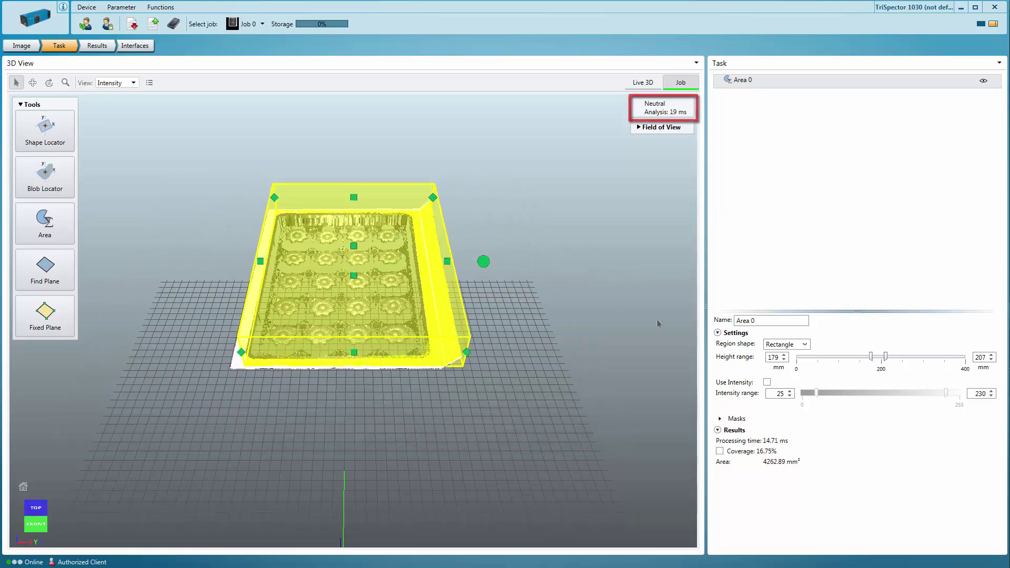
left_click(768, 383)
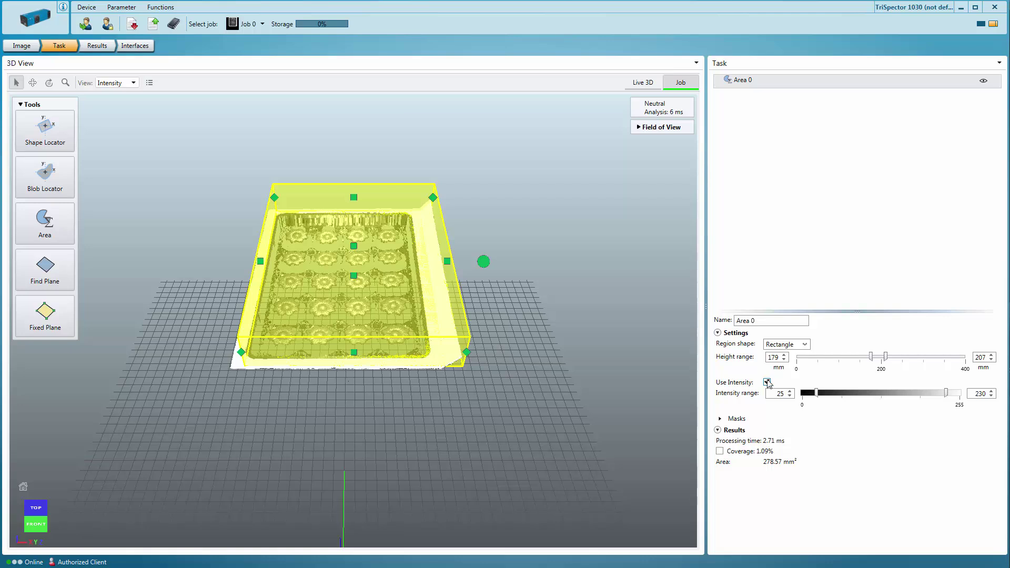
left_click(767, 383)
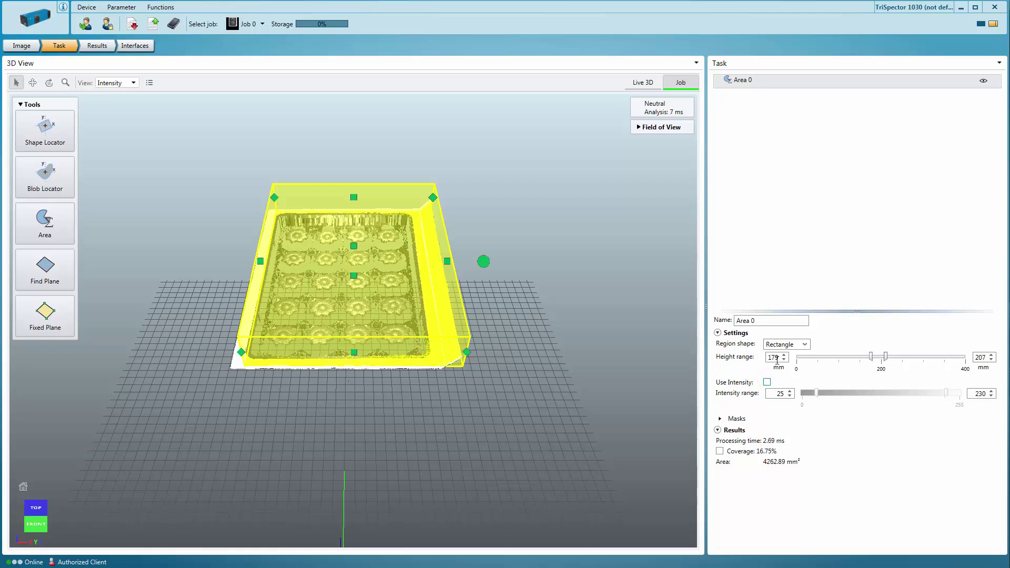
Step: Delete the Area 0 tool from the task list
right_click(783, 84)
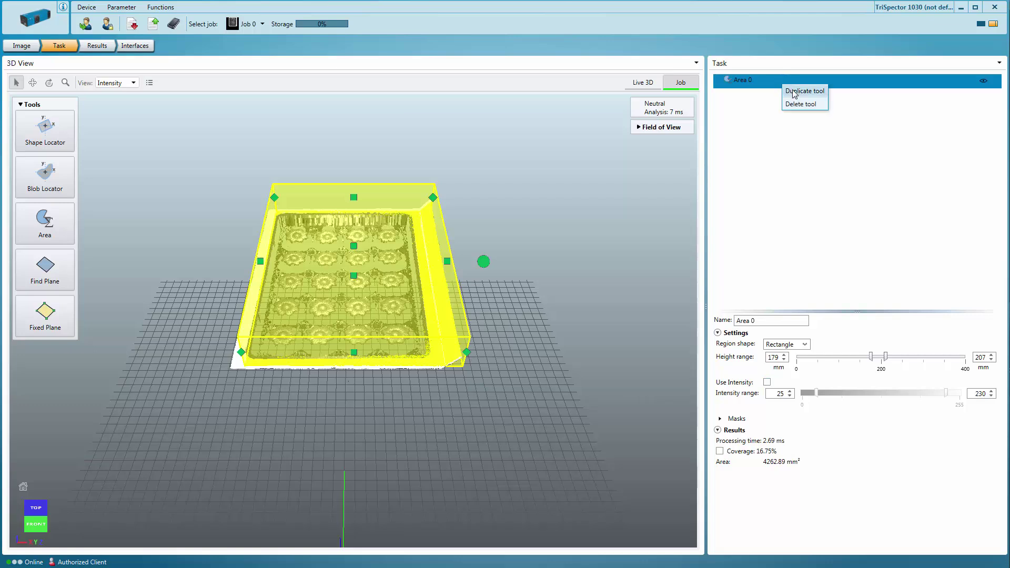
left_click(804, 104)
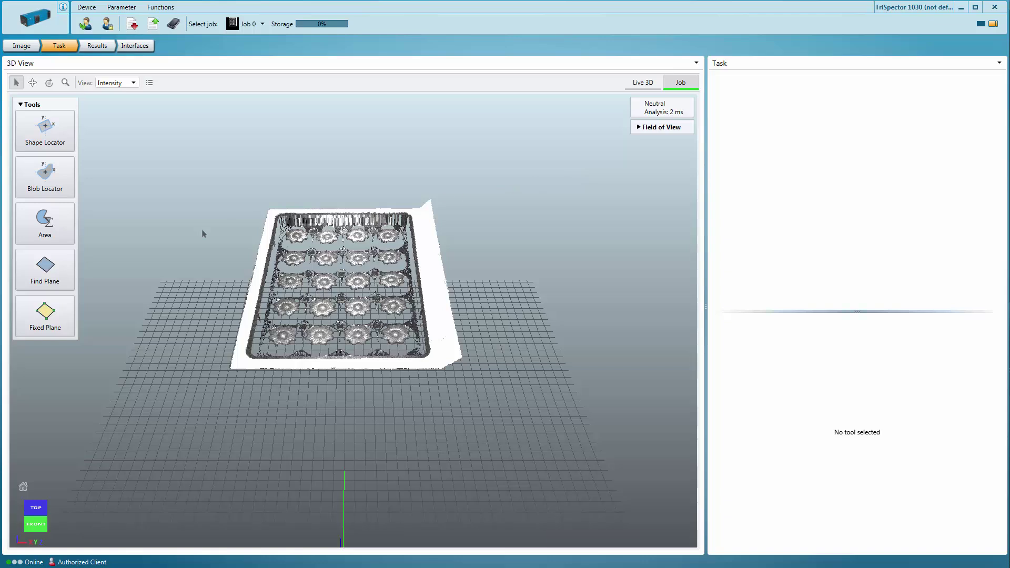
Step: Add FindPlane 0 with a 165–190 mm height range
left_click(46, 269)
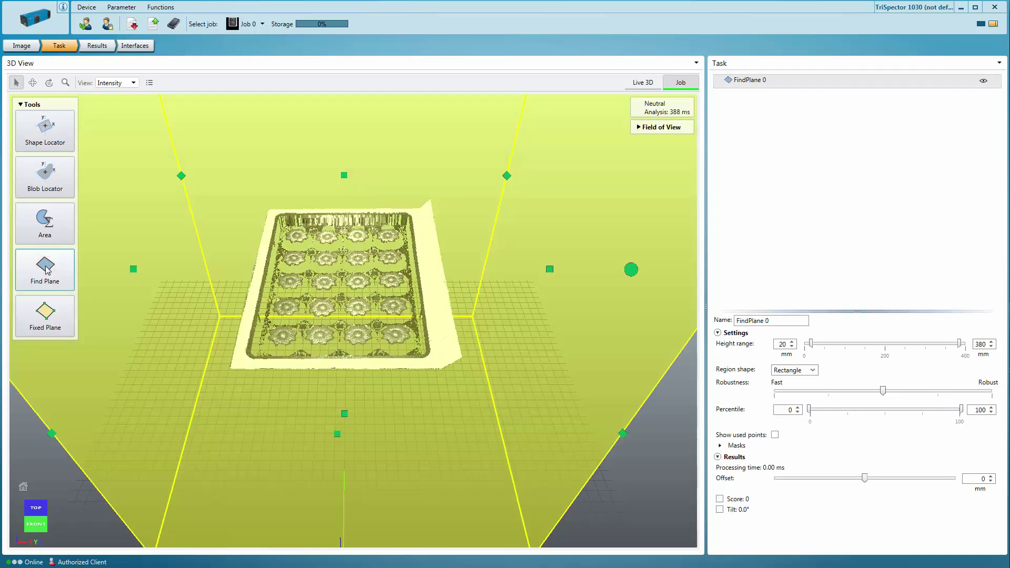
double_click(782, 344)
type("165")
key("Return")
double_click(980, 344)
type("190")
key("Return")
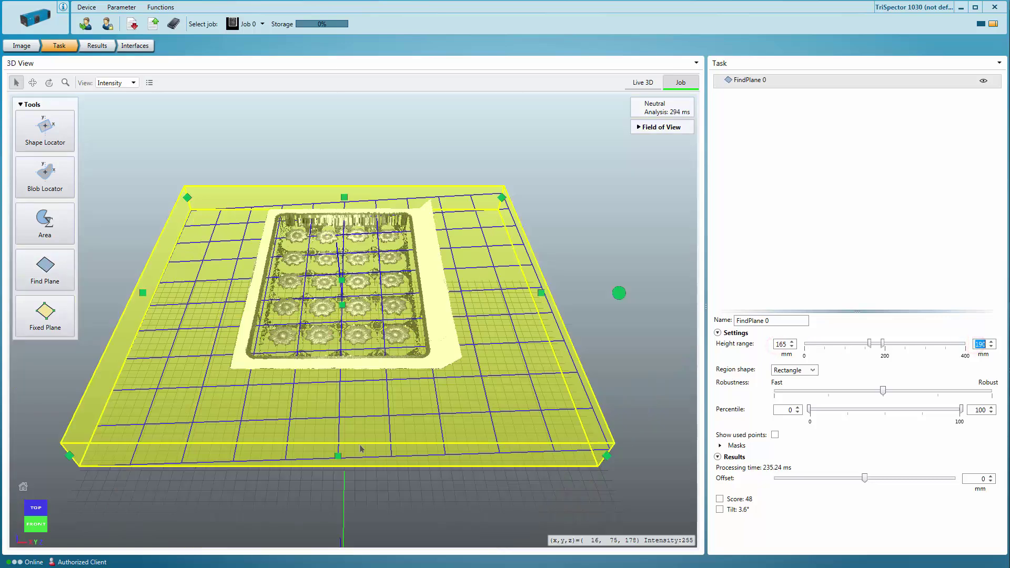
Step: Fit the plane region to the tray, trying Ellipse before settling on Rectangle
left_click_drag(155, 268, 245, 270)
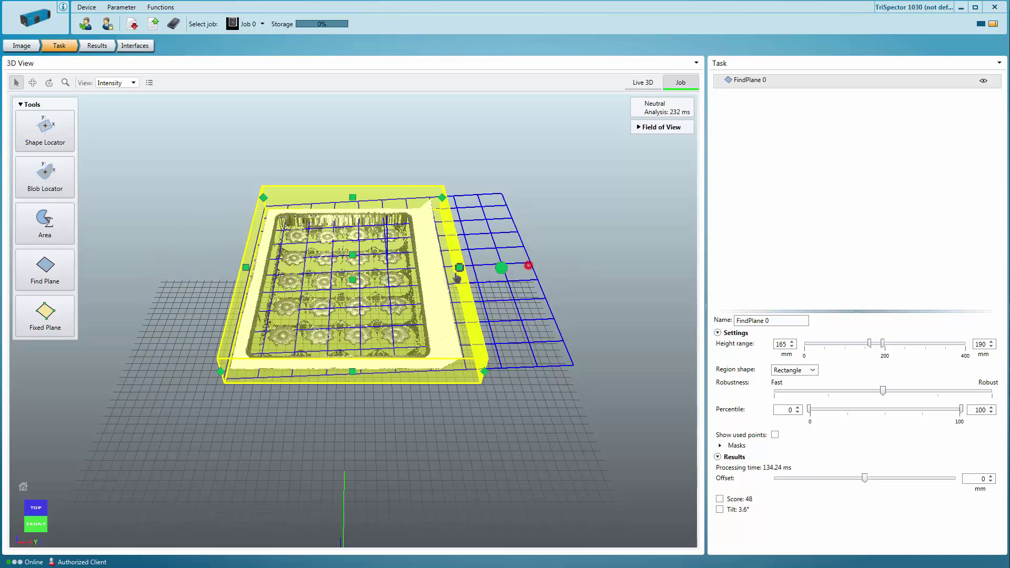
left_click_drag(531, 268, 457, 272)
left_click_drag(352, 197, 352, 204)
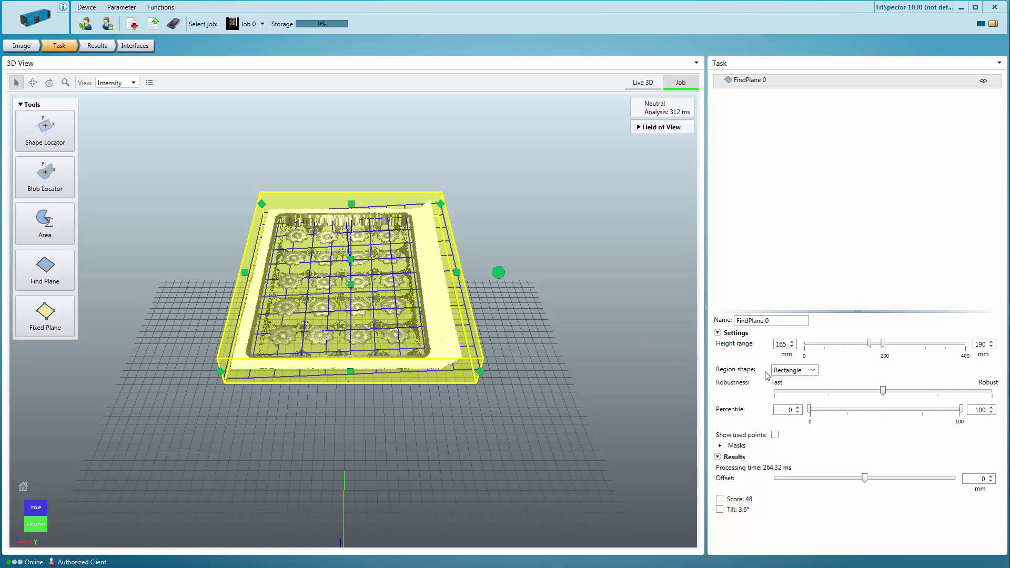
left_click(792, 371)
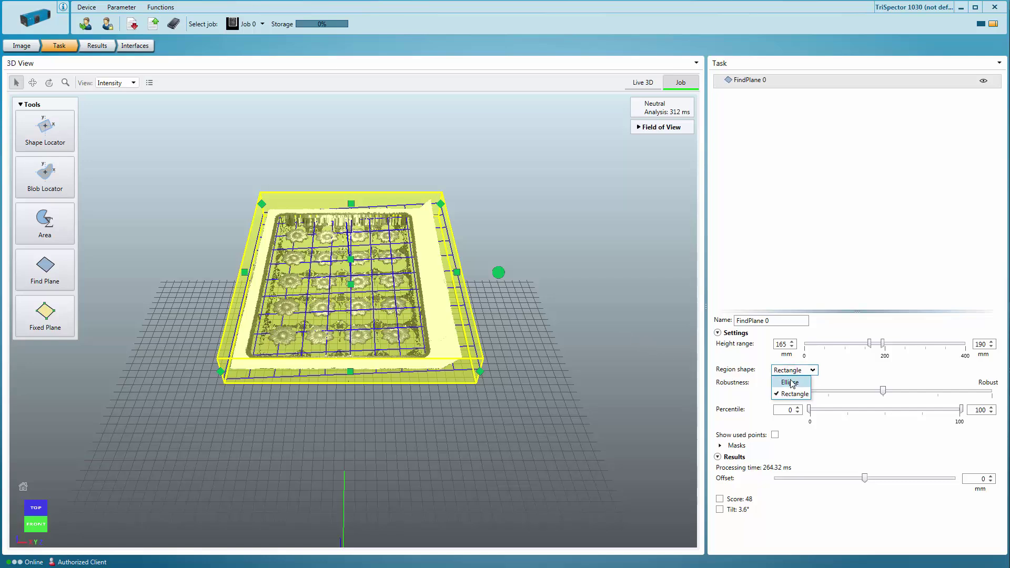
left_click(792, 383)
left_click(790, 371)
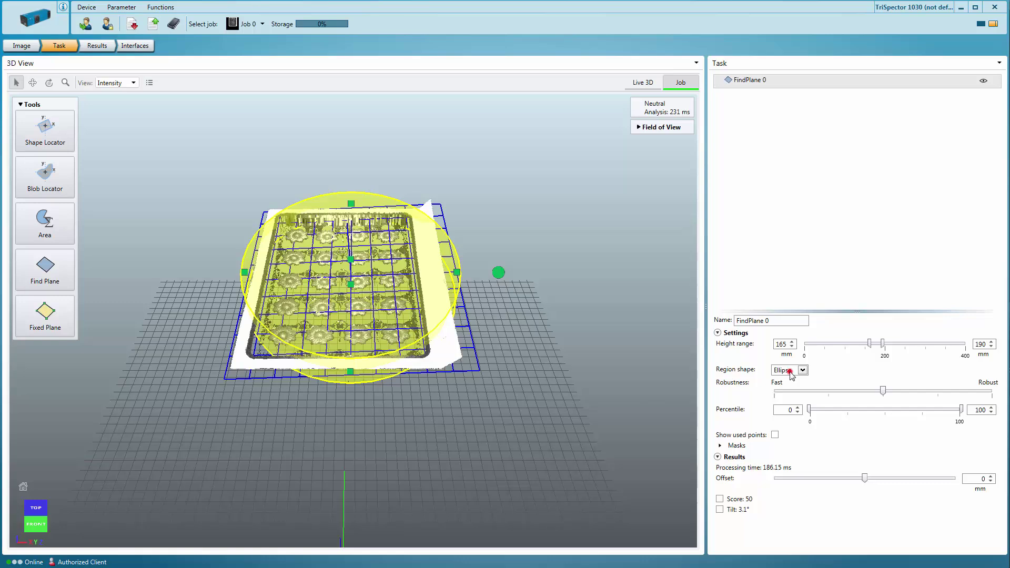
left_click(793, 394)
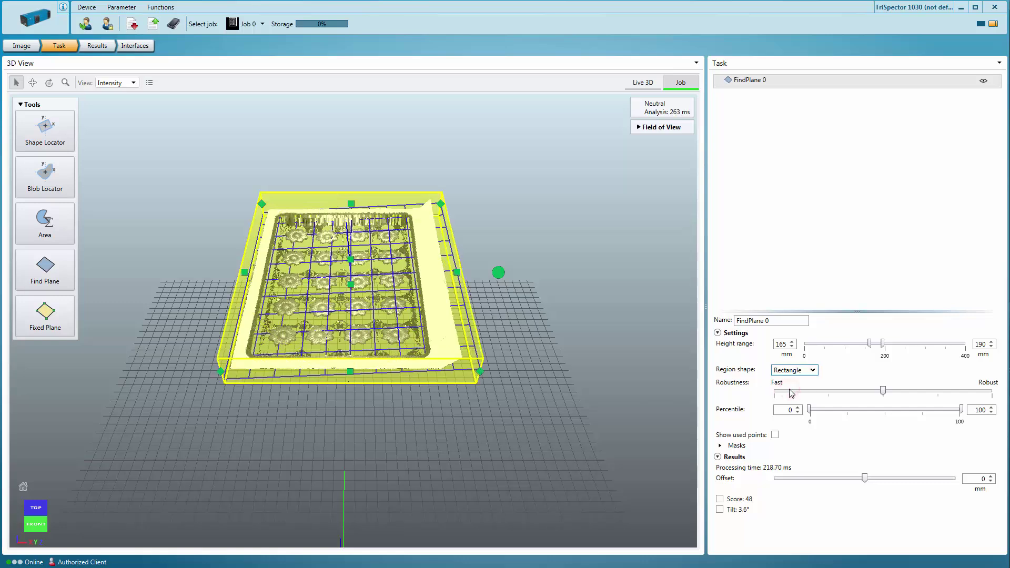
Step: Show the plane fit's used points and set the lower percentile to 60
left_click(776, 435)
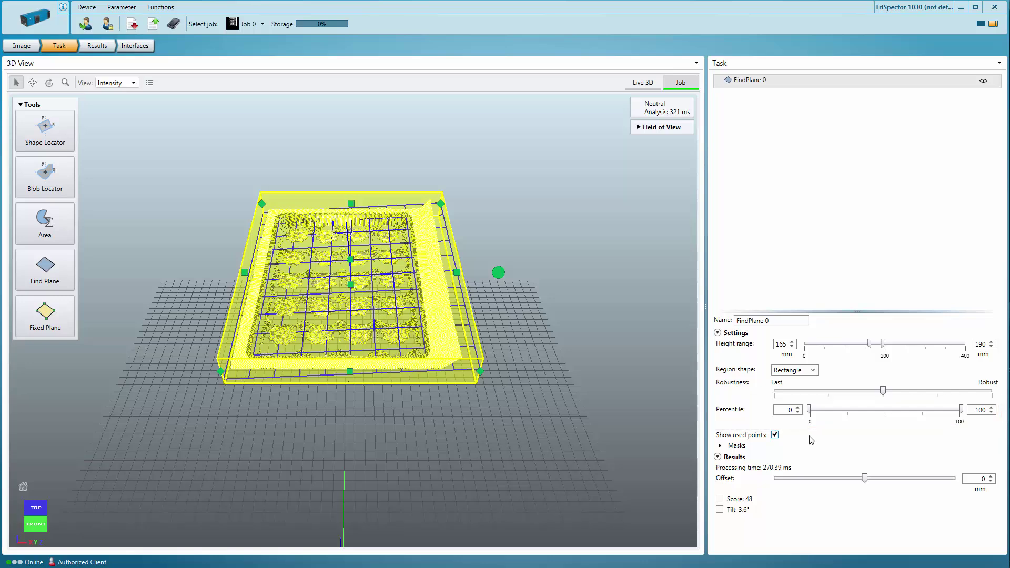
double_click(788, 411)
key("Return")
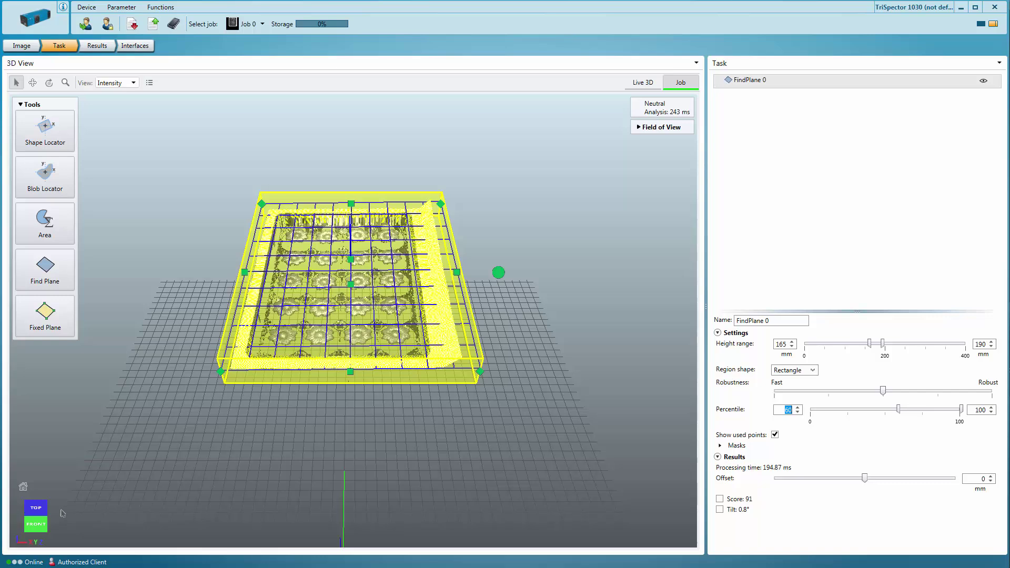
Step: Shift the found plane by an offset of -14 mm
left_click(37, 525)
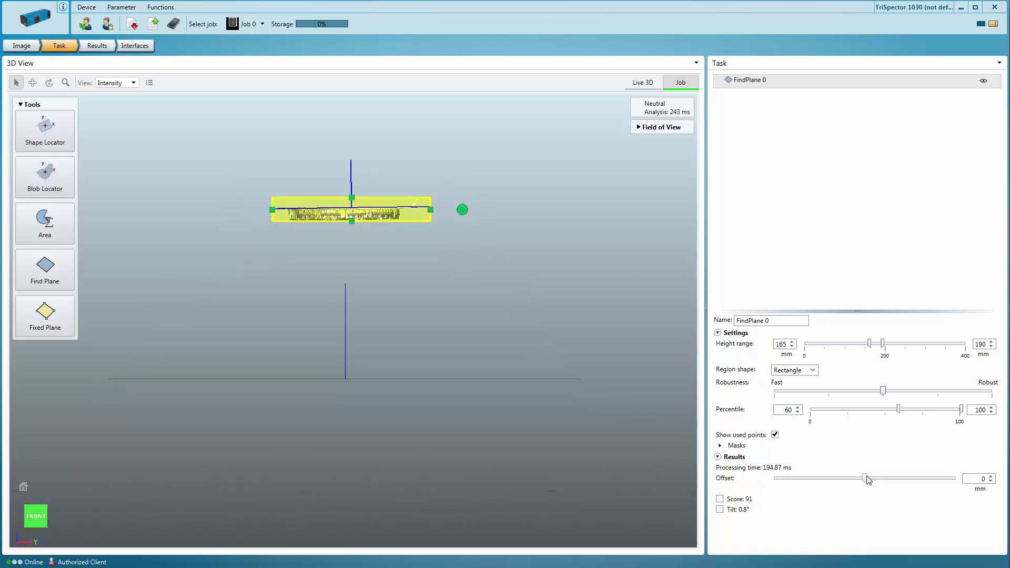
left_click_drag(868, 479, 853, 480)
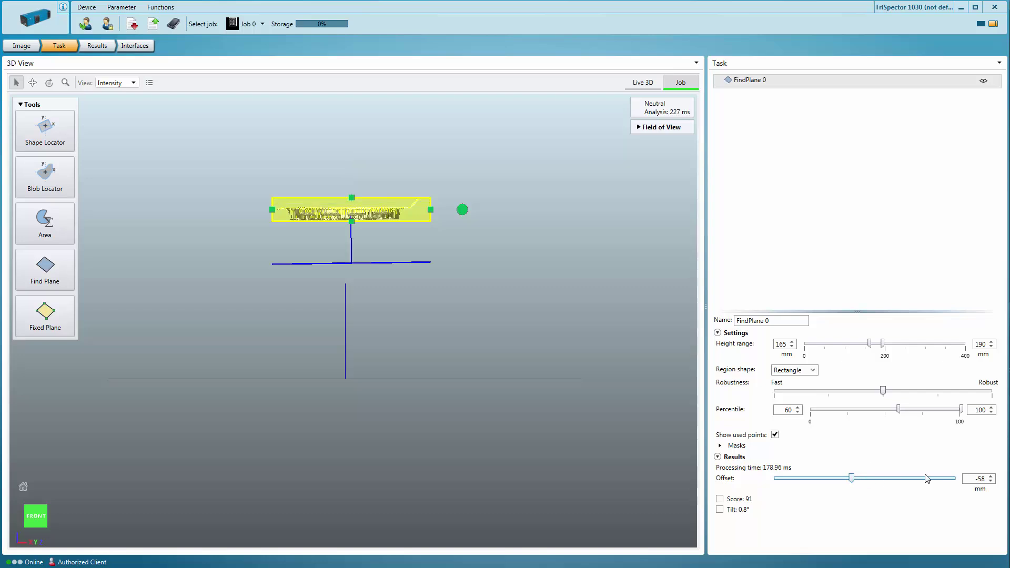
left_click(968, 479)
type("-14")
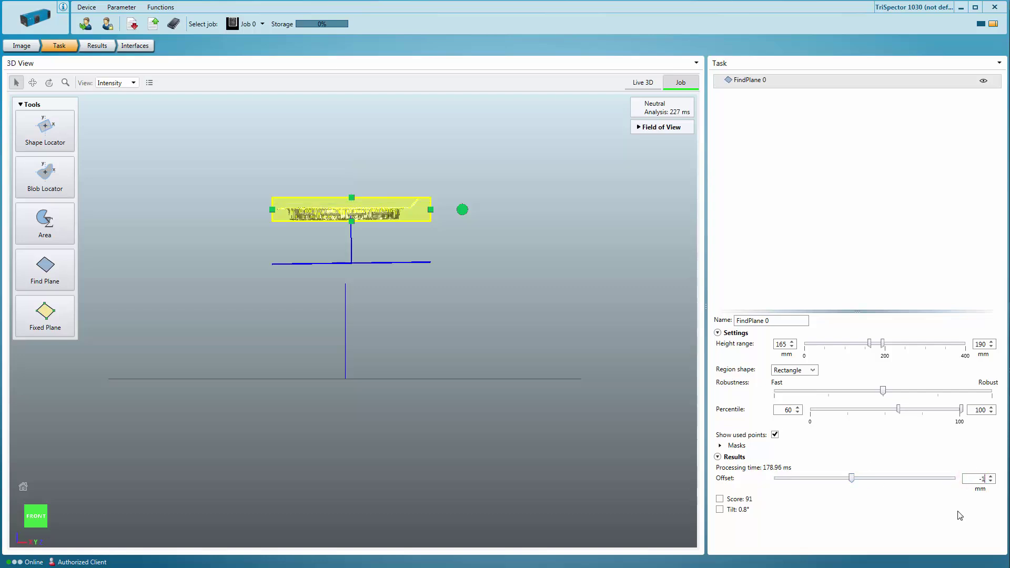
key("Return")
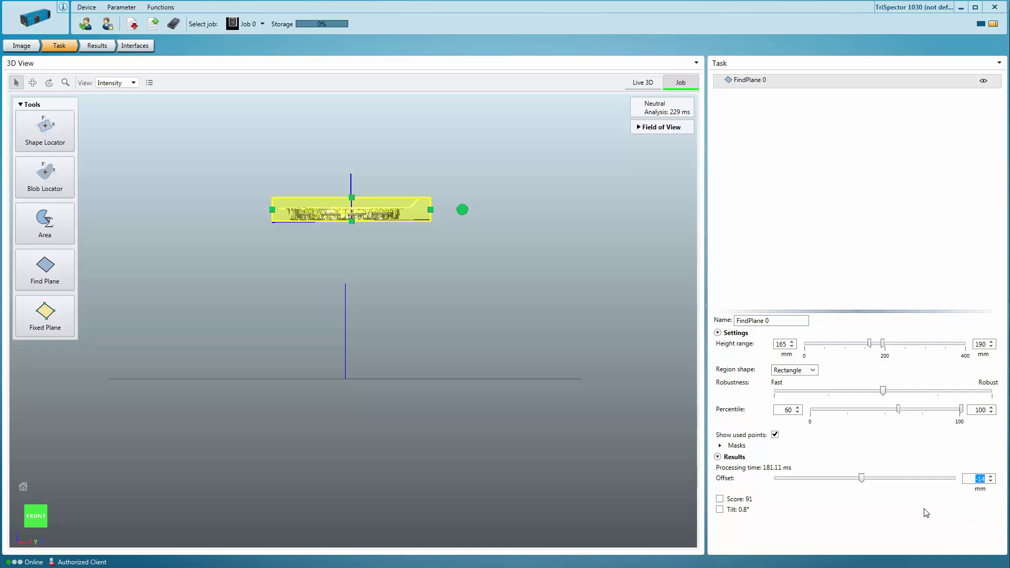
Step: Add FixedPlane 1 and raise it up toward the tray
left_click(47, 315)
left_click(47, 315)
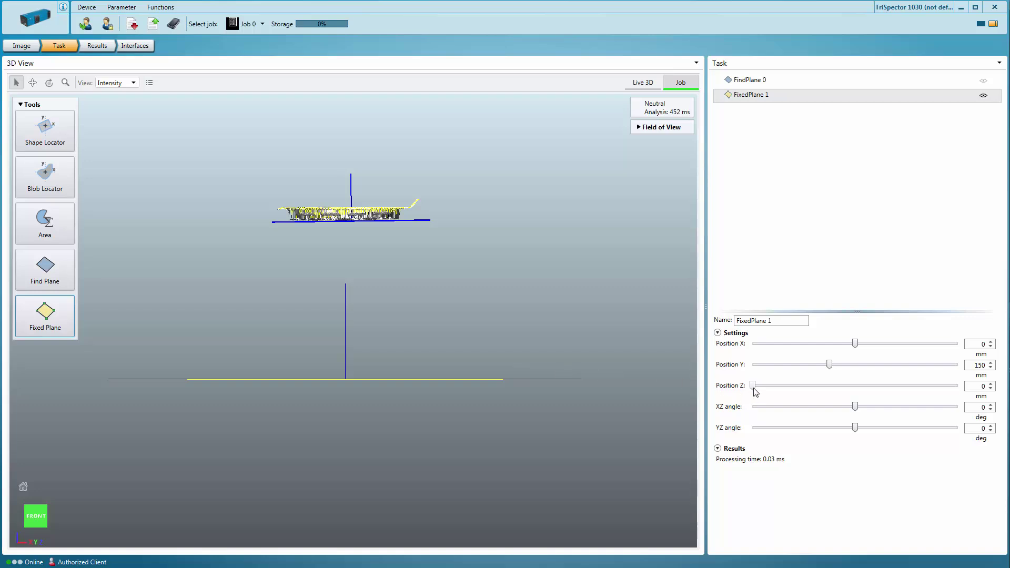
left_click_drag(754, 387, 839, 387)
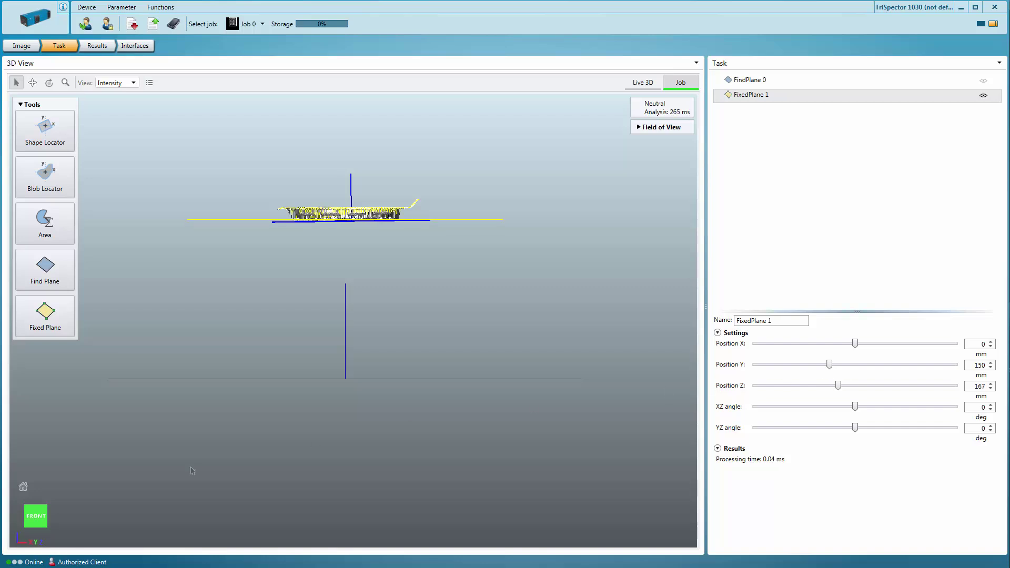
Step: Tilt the fixed plane 9° in XZ, then reset its XZ angle to 0
left_click(38, 508)
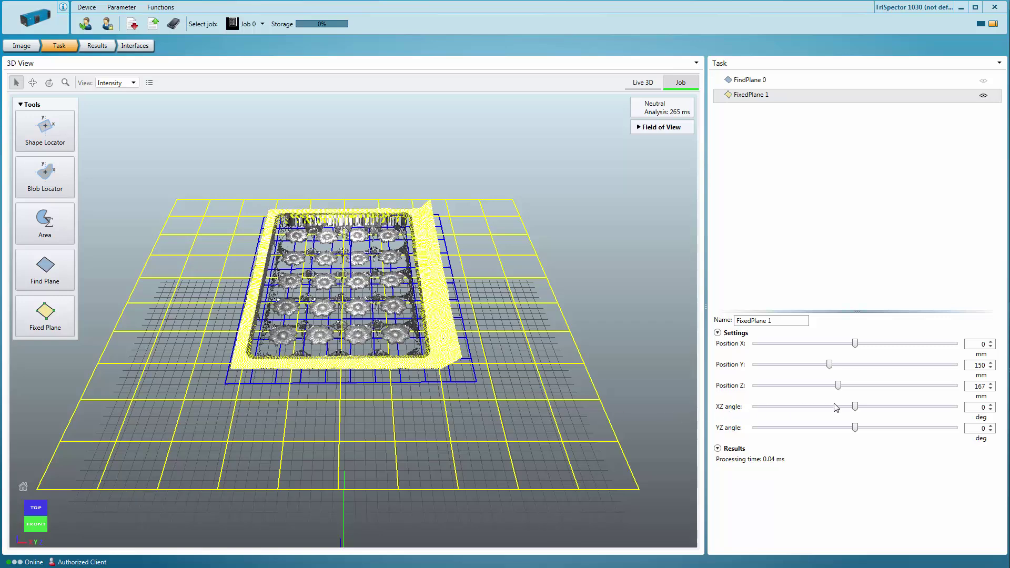
left_click(856, 407)
left_click_drag(856, 407, 866, 406)
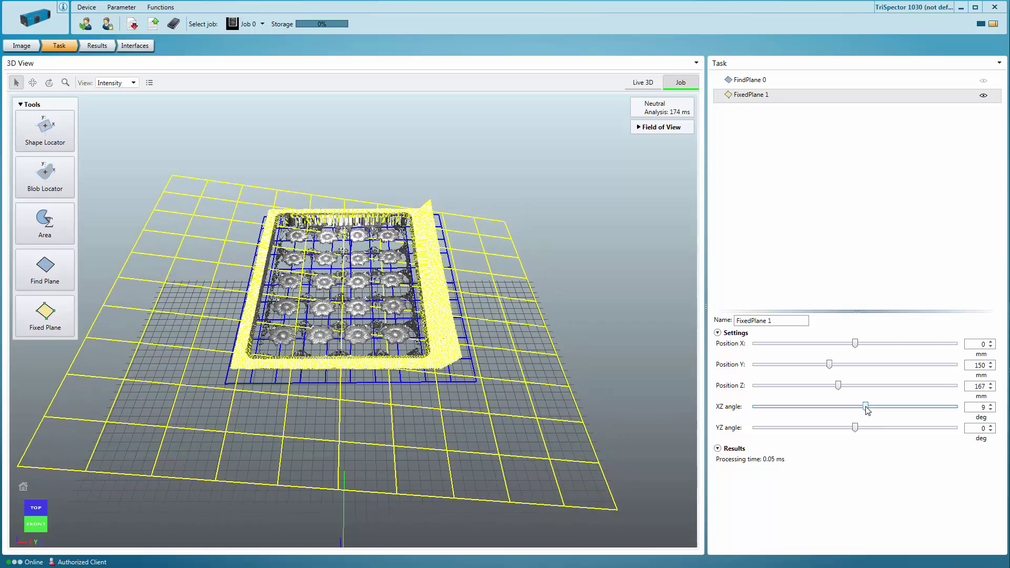
double_click(980, 408)
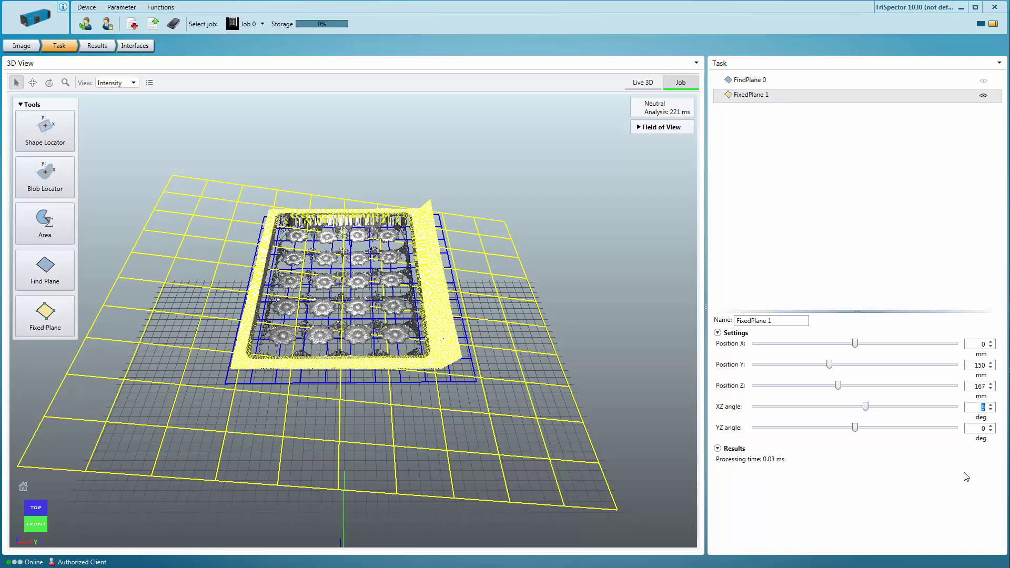
type("0")
key("Return")
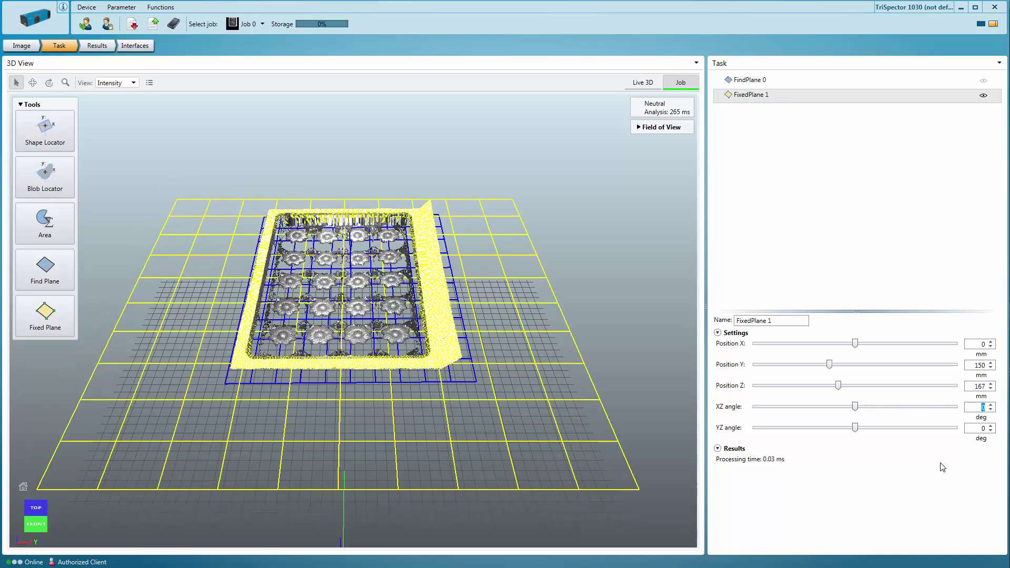
Step: Delete FixedPlane 1 and add a Blob Locator tool
left_click(791, 96)
key("Delete")
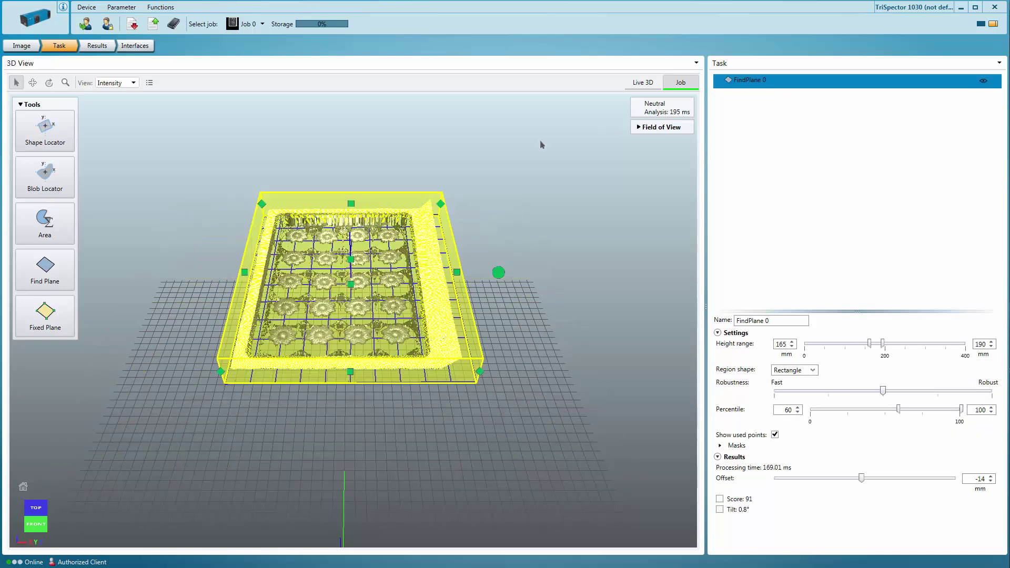
left_click(47, 176)
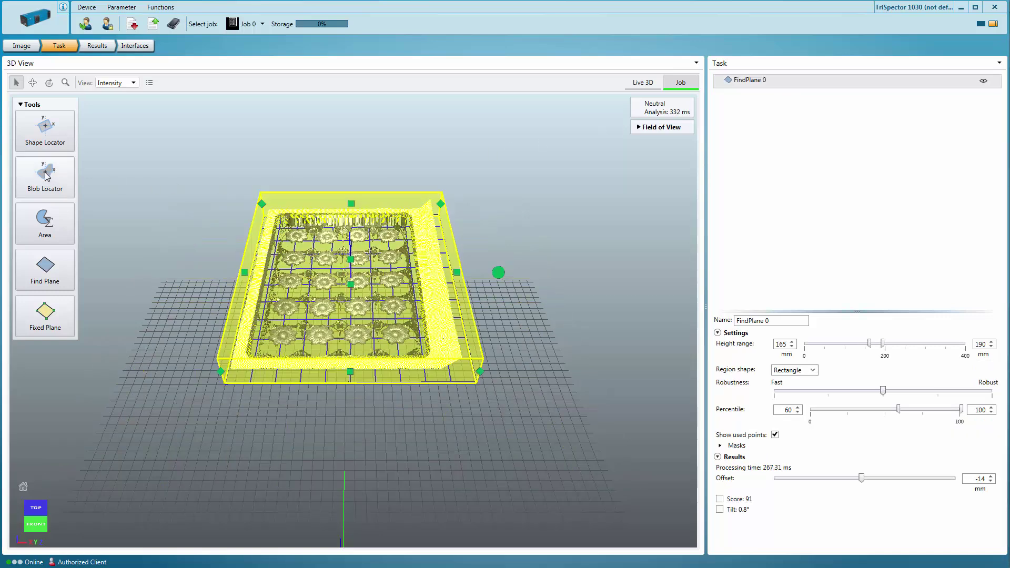
Step: Add Blob Locator 1 with a 155–190 mm height range
left_click(46, 177)
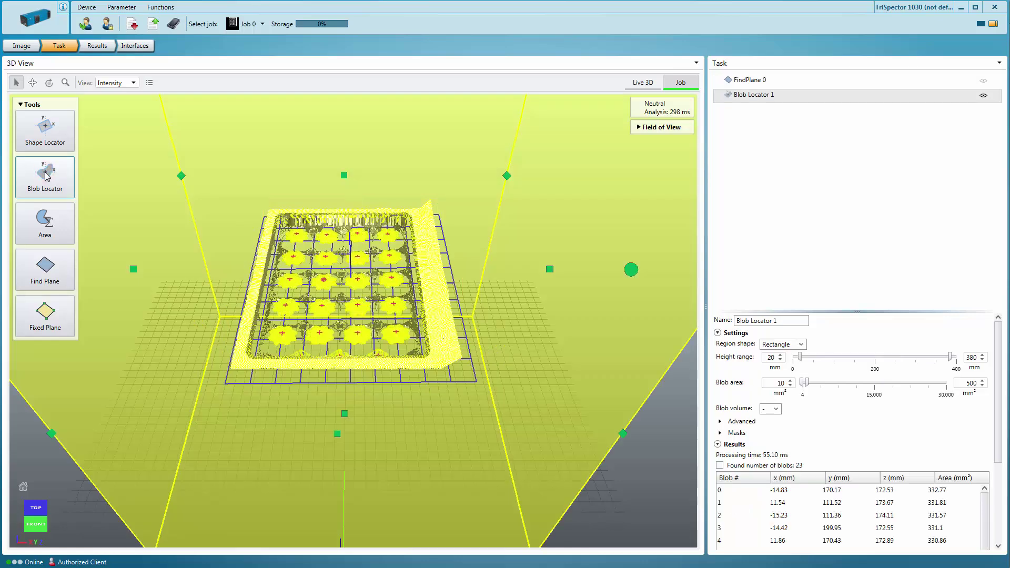
left_click(768, 358)
type("155")
left_click(971, 358)
type("190")
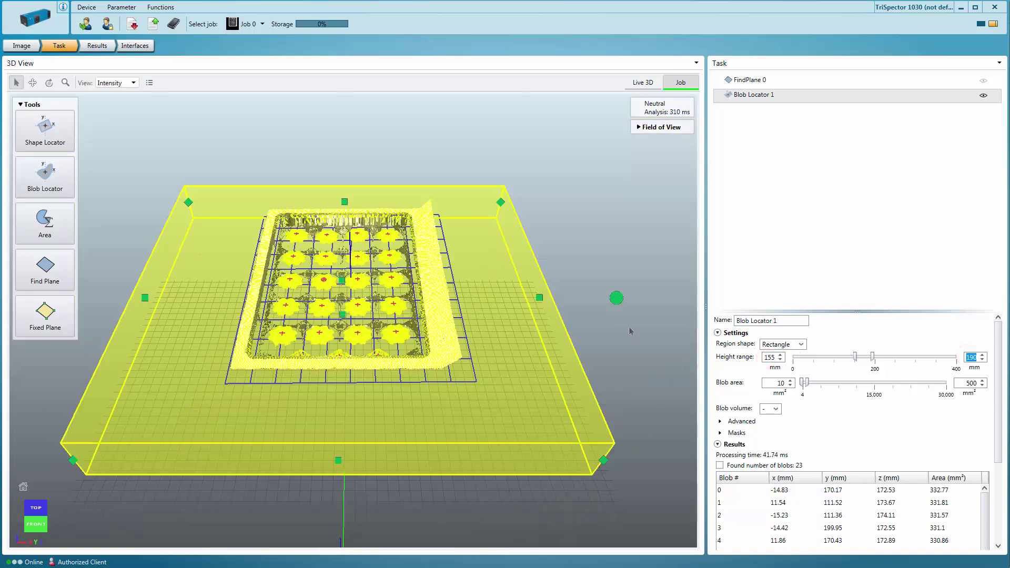
Step: Fit the blob region to the tray and set minimum blob area to 200 mm²
left_click_drag(542, 300, 480, 313)
left_click_drag(262, 460, 282, 363)
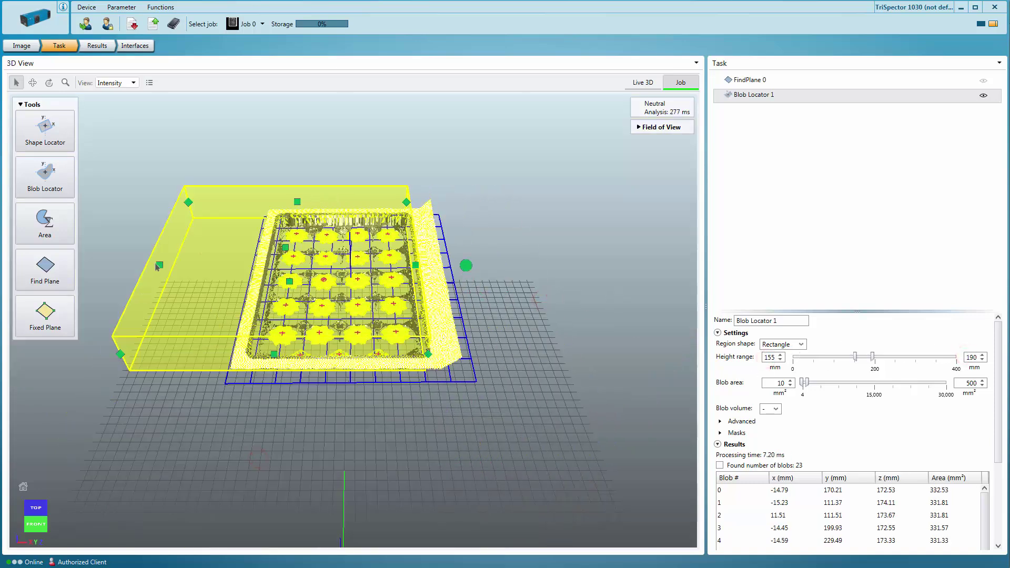
left_click_drag(159, 264, 257, 283)
left_click_drag(339, 202, 341, 216)
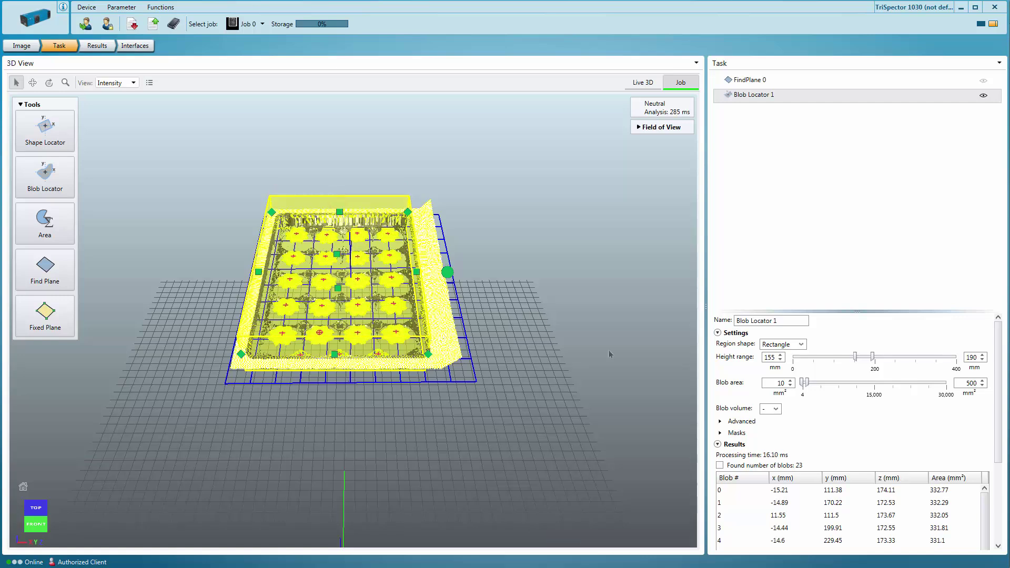
double_click(774, 383)
key("Return")
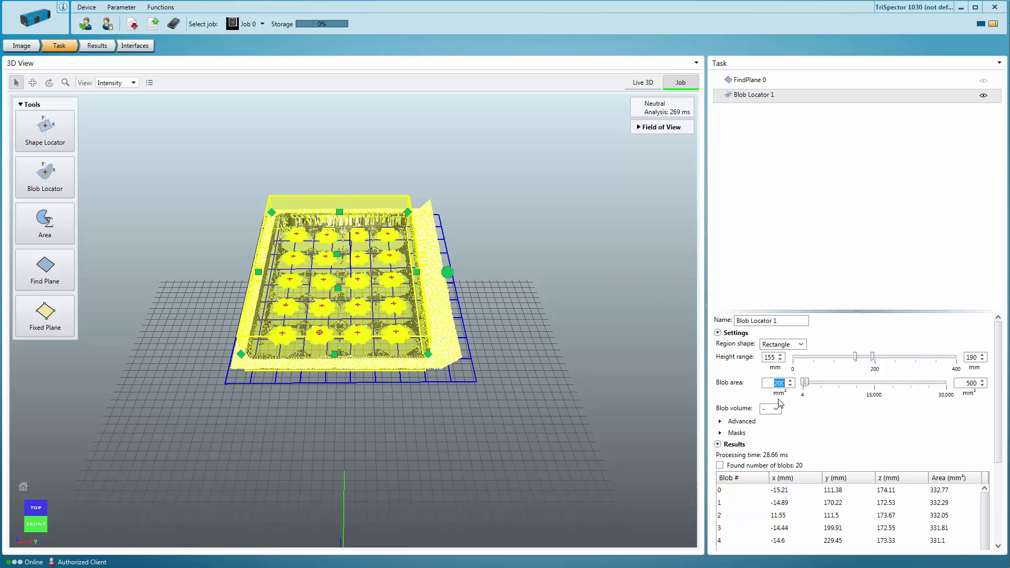
left_click_drag(996, 390, 992, 463)
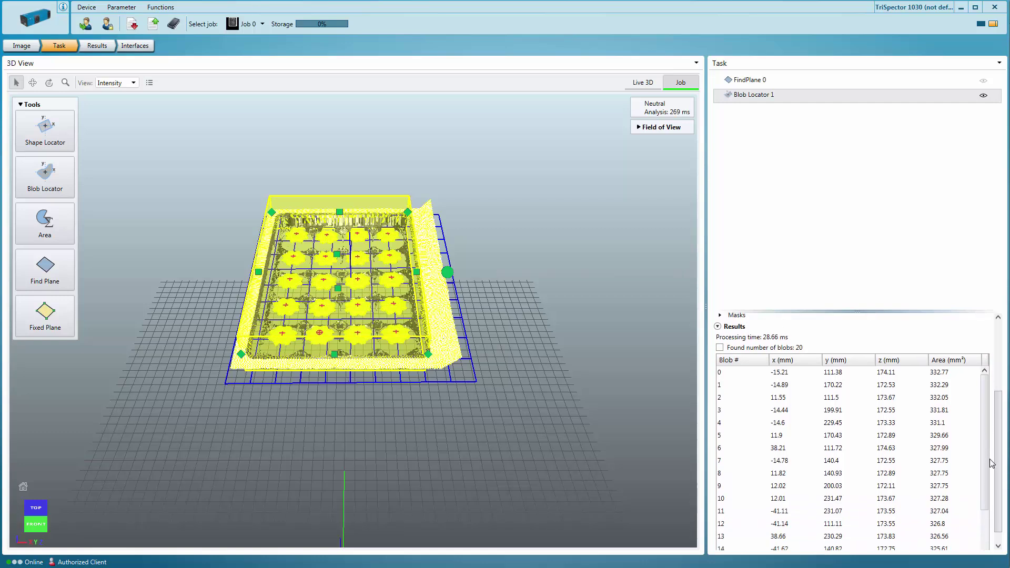
Step: Set Blob volume to Bottom of region after trying Plane, then select Blob Locator 1
left_click_drag(992, 463, 998, 399)
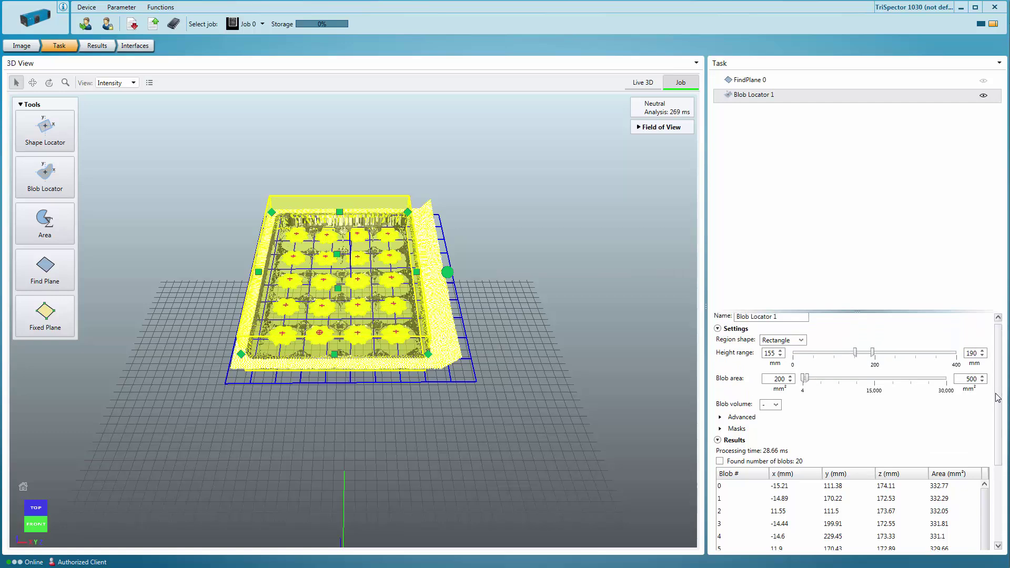
left_click(777, 406)
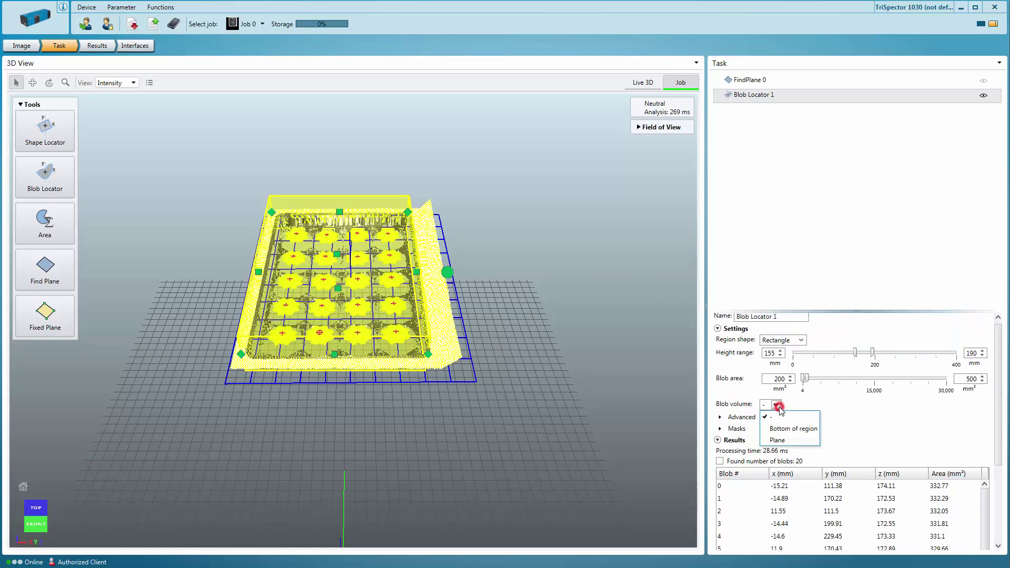
left_click(779, 438)
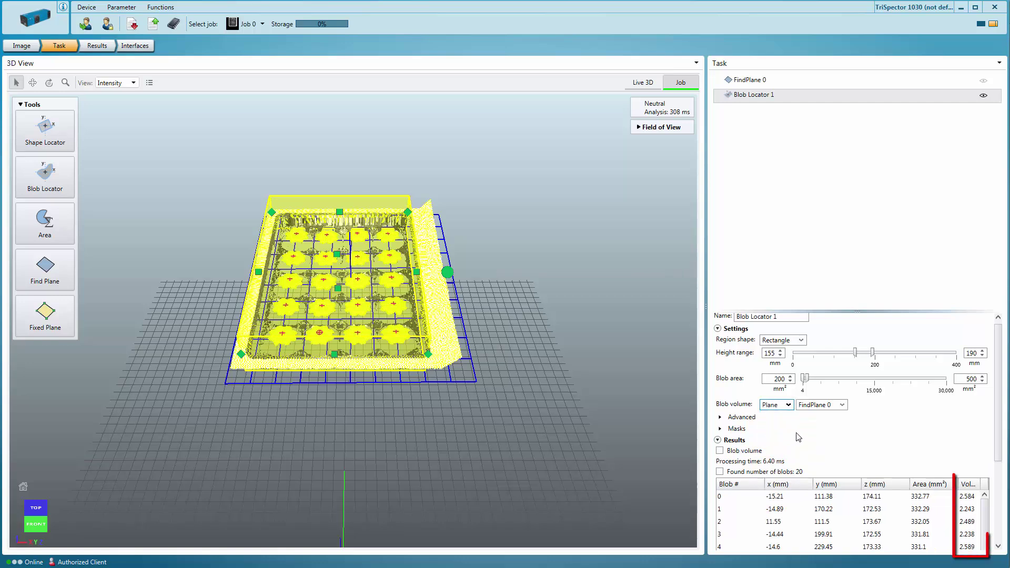
left_click(789, 405)
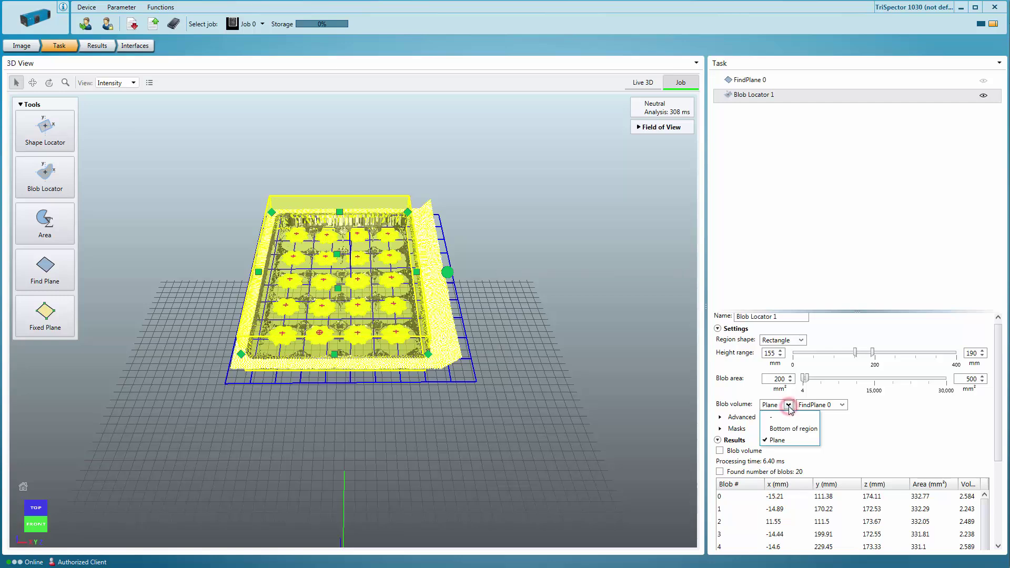
left_click(790, 429)
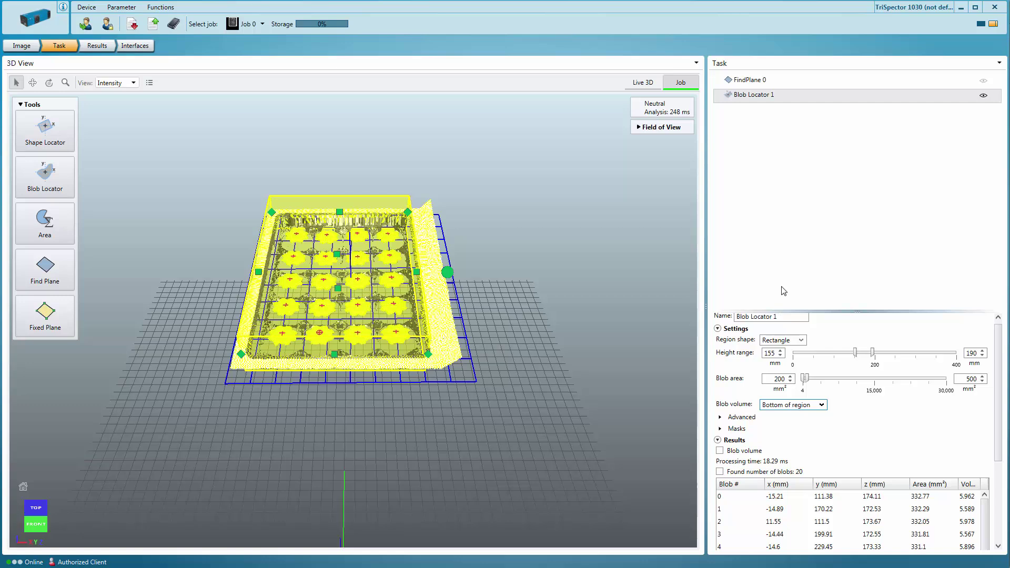
left_click(756, 99)
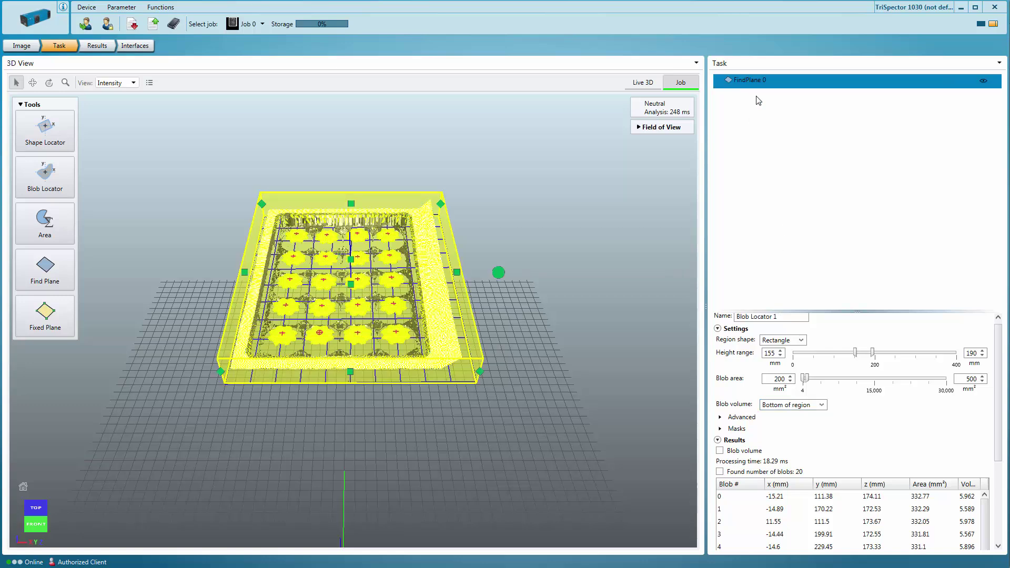
Step: Delete the existing tools and add Shape Locator 0
key("Delete")
key("Delete")
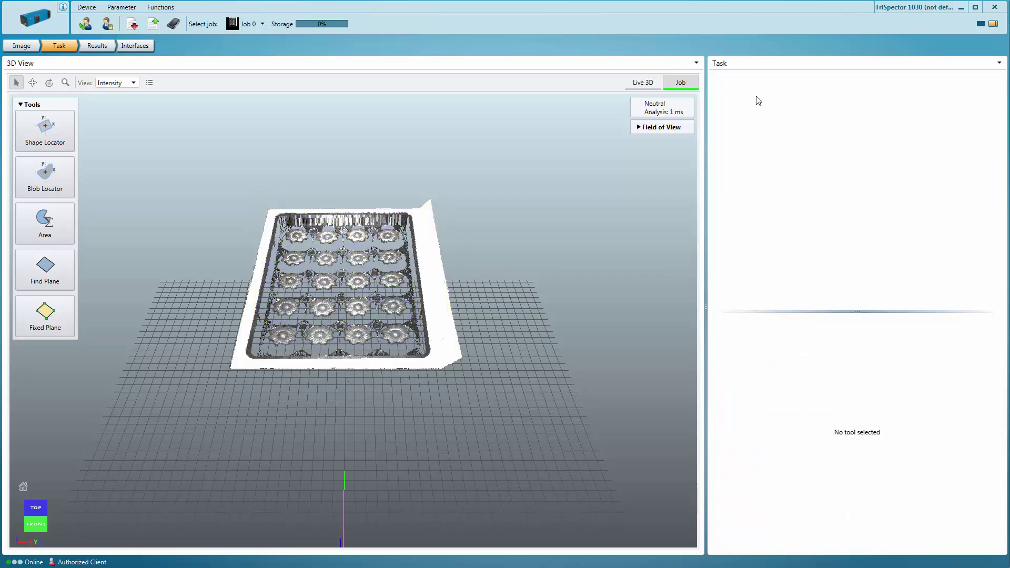
left_click(46, 129)
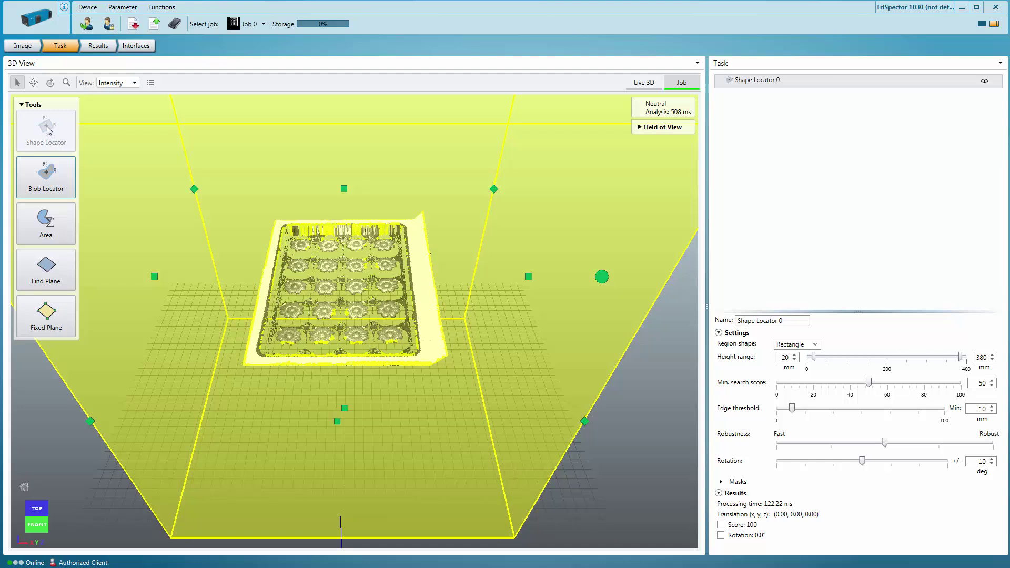
Step: Set Shape Locator 0's height range to 160–185 mm and fit its region to the tray
double_click(785, 357)
type("1")
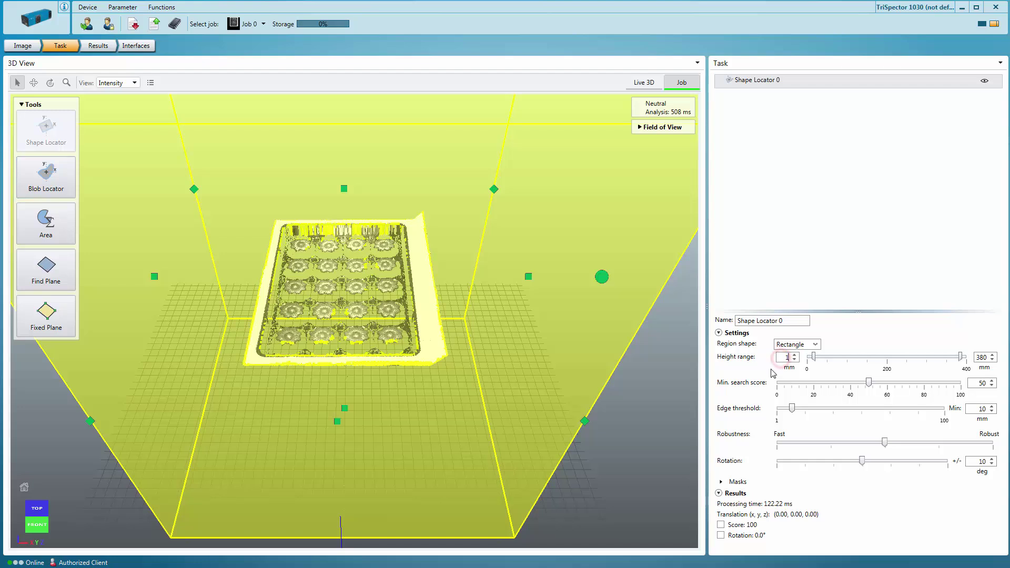
type("60")
double_click(980, 357)
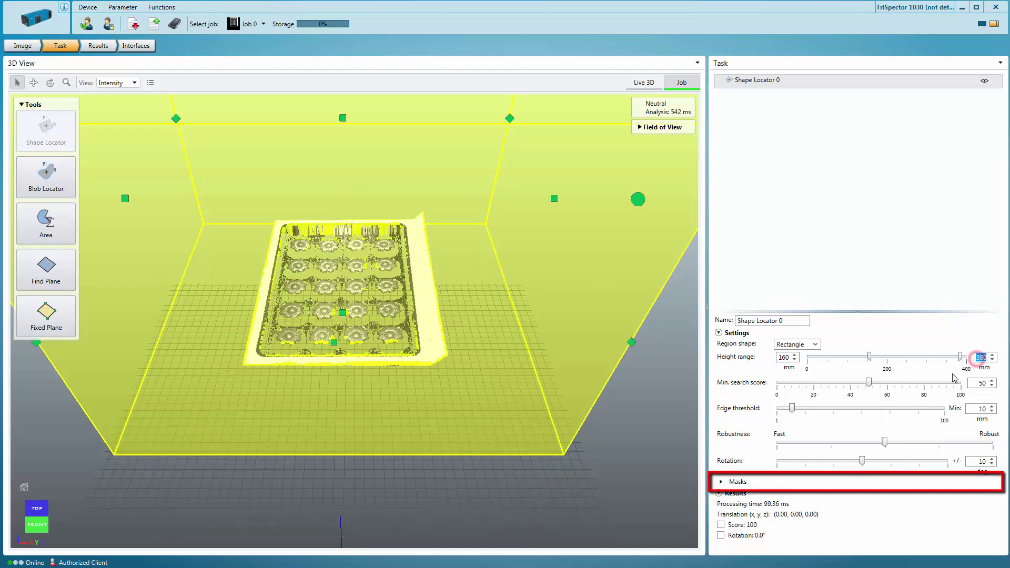
type("185")
key("Return")
left_click(36, 508)
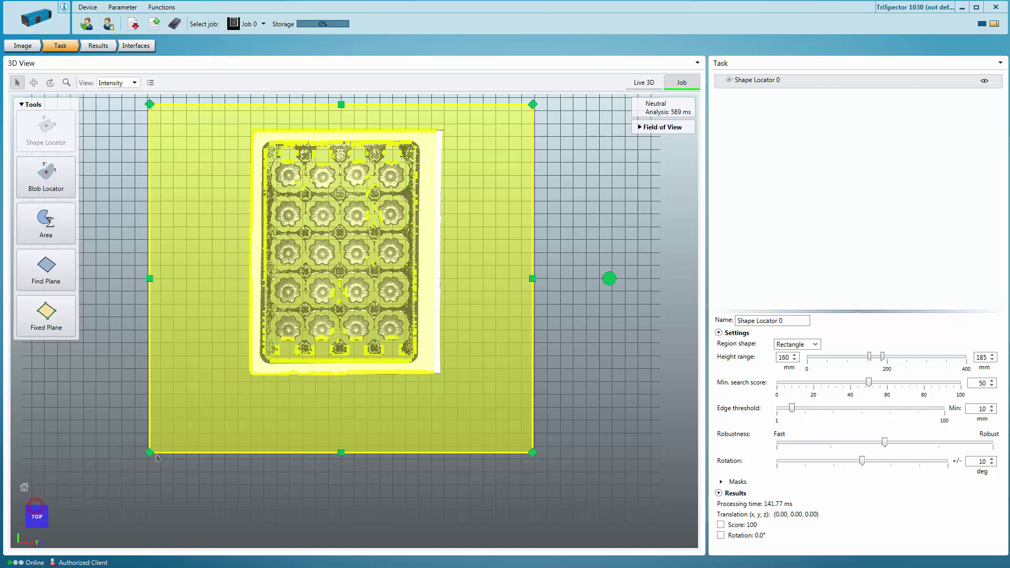
left_click_drag(151, 452, 249, 374)
left_click_drag(532, 104, 429, 131)
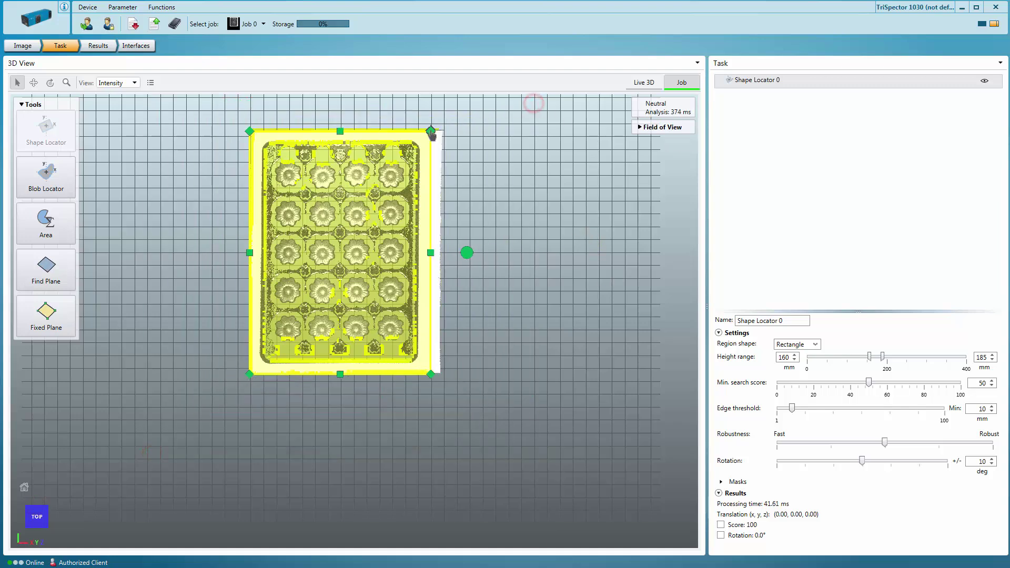
Step: Add a rectangle mask and stretch it over the tray's inner area
left_click(38, 529)
left_click(722, 482)
left_click(769, 493)
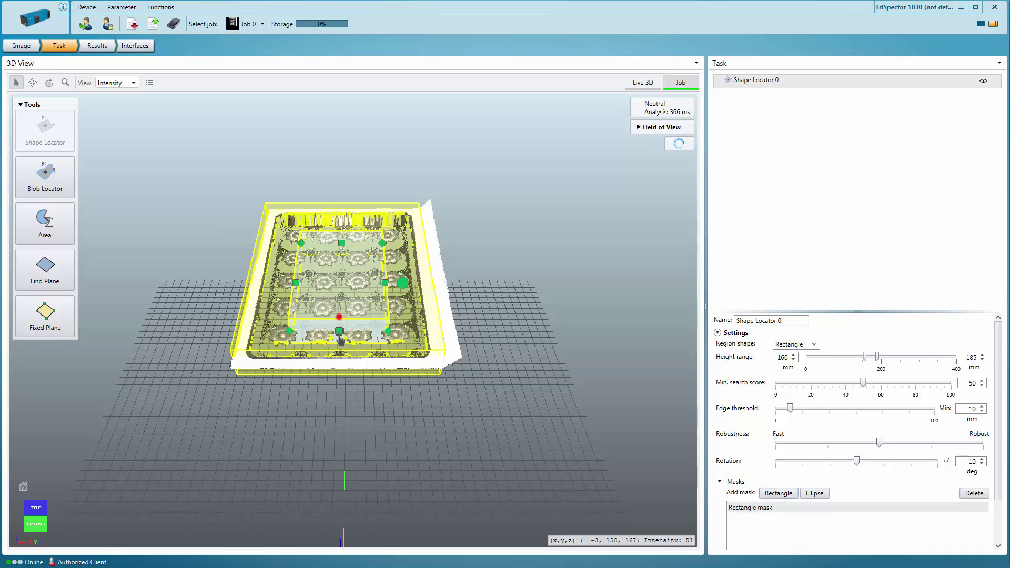
left_click_drag(340, 333, 339, 346)
left_click_drag(385, 283, 407, 274)
left_click_drag(352, 243, 352, 220)
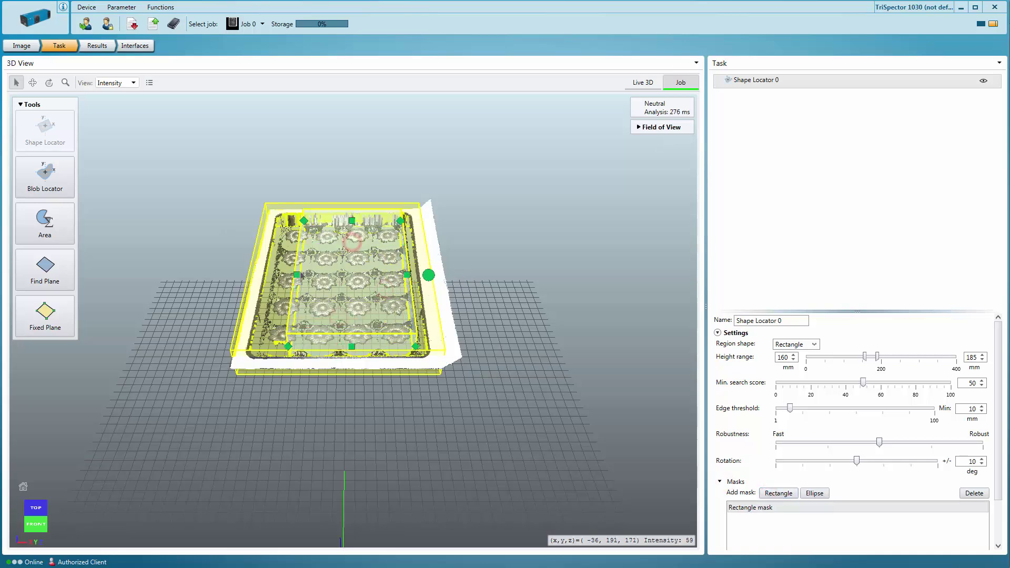
left_click_drag(297, 275, 276, 274)
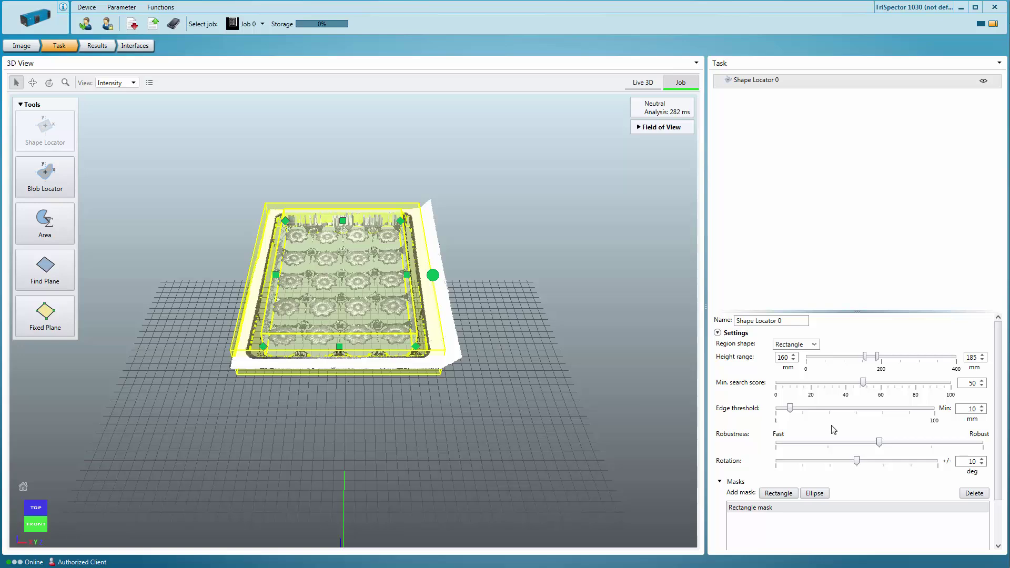
Step: Step Shape Locator 0's minimum edge threshold down from 10 to 5 mm, then add a Blob Locator tool
left_click(981, 412)
left_click(982, 411)
left_click(981, 411)
left_click(982, 411)
left_click(981, 412)
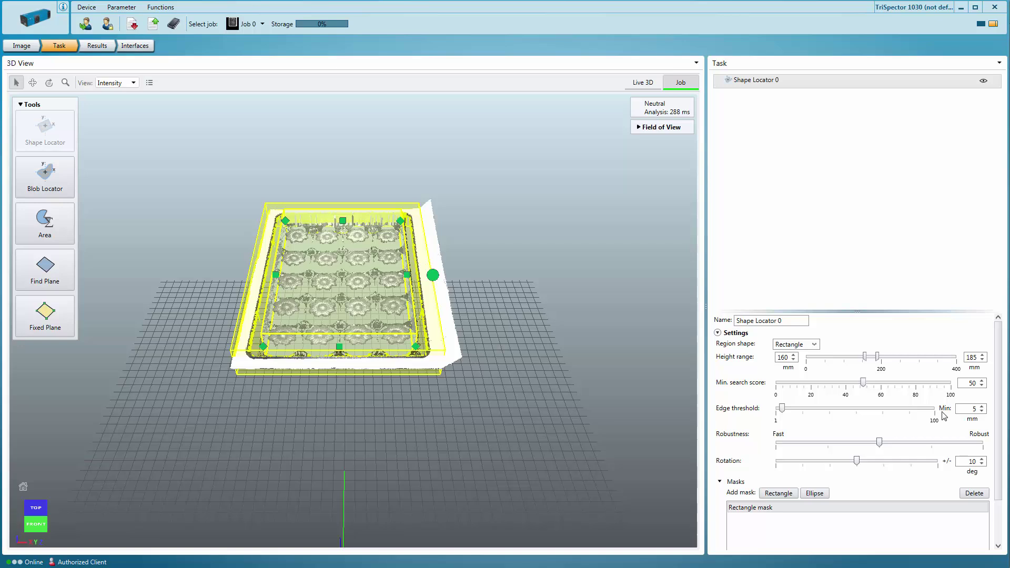
left_click(52, 187)
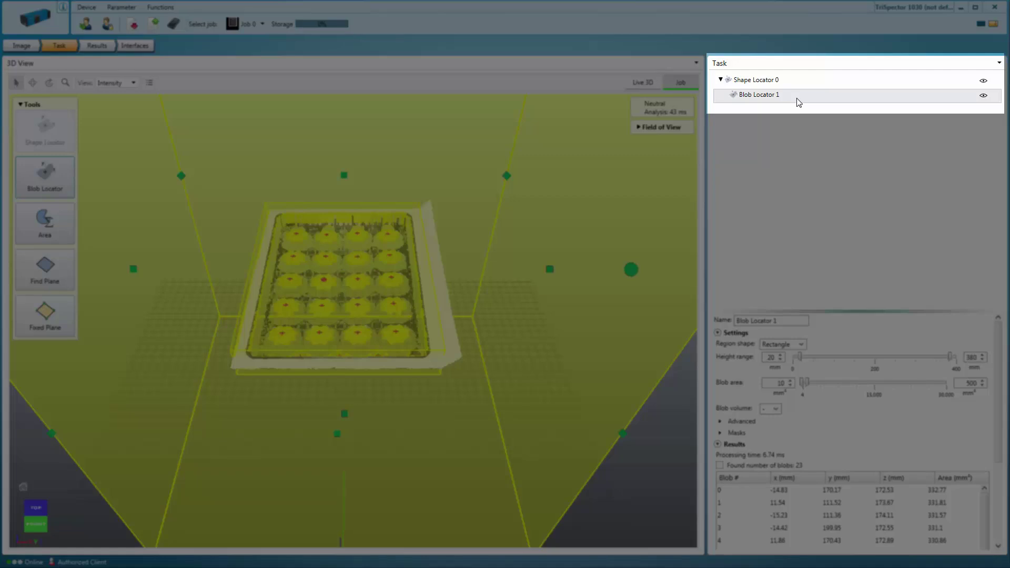
Step: Drag Blob Locator 1 in the task tree so it sits nested as a child of Shape Locator 0
left_click_drag(799, 101, 801, 80)
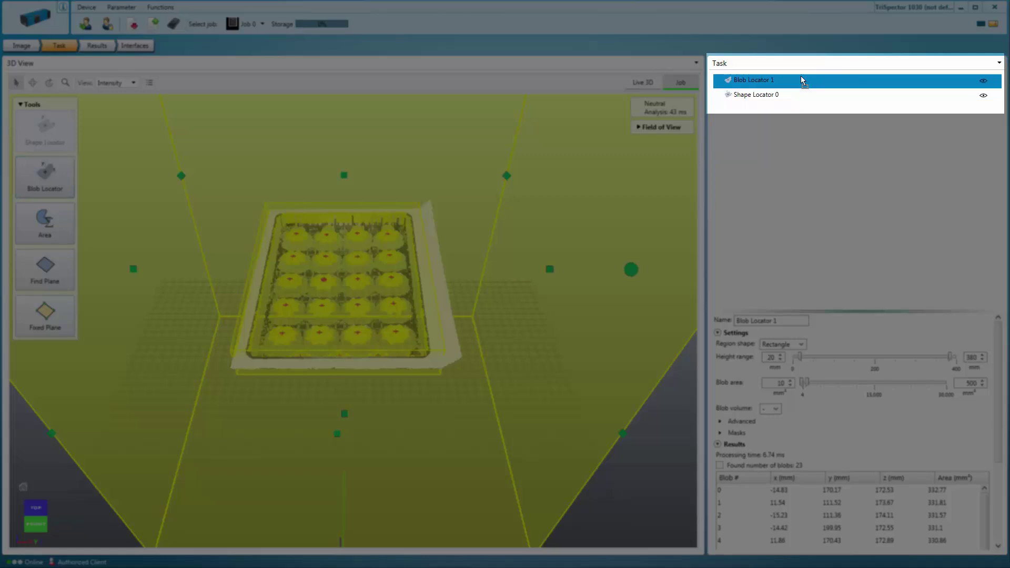
left_click(783, 96, "ctrl")
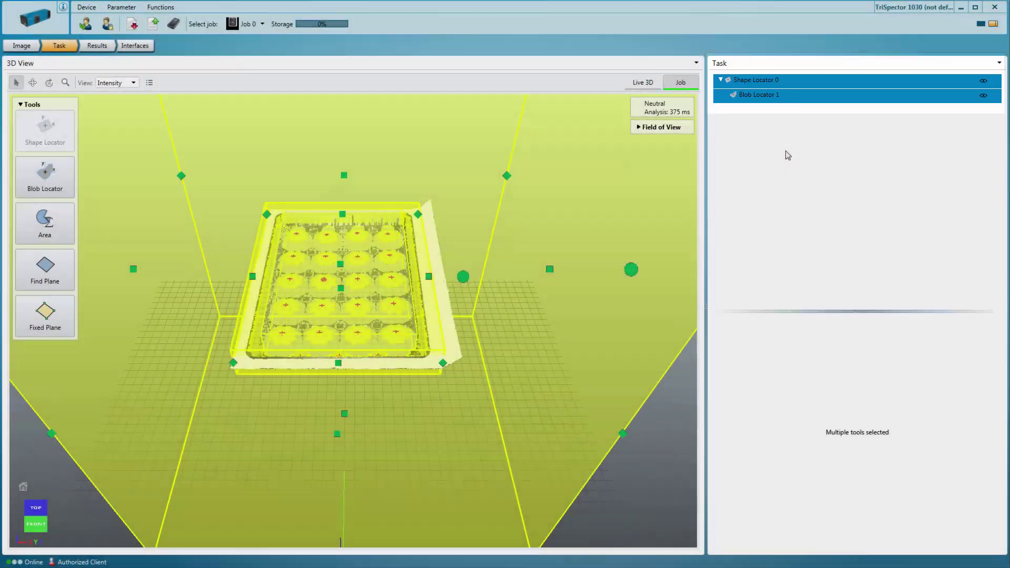